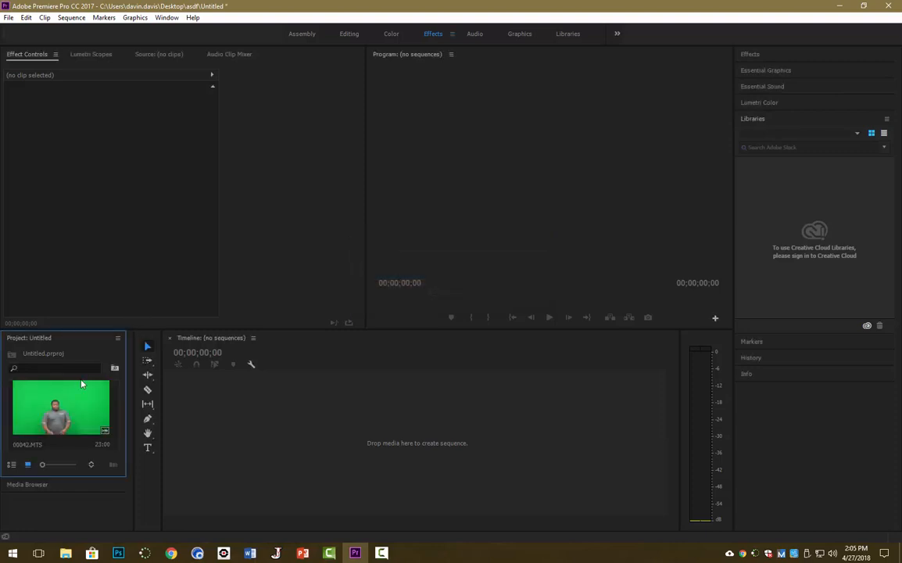
Step: Create a sequence from the 00042.MTS clip and move the playhead to 00:00:10:24
left_click_drag(56, 395, 327, 422)
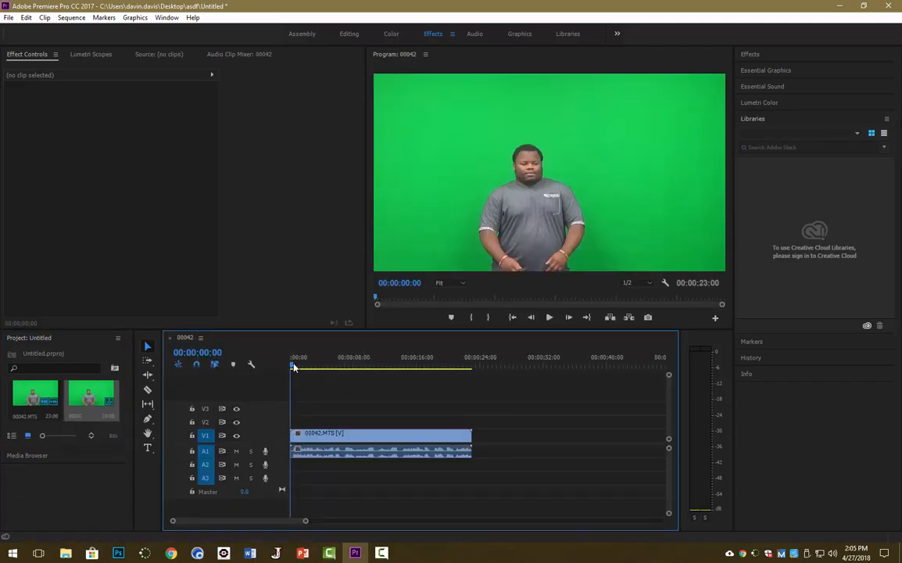
left_click_drag(291, 366, 346, 374)
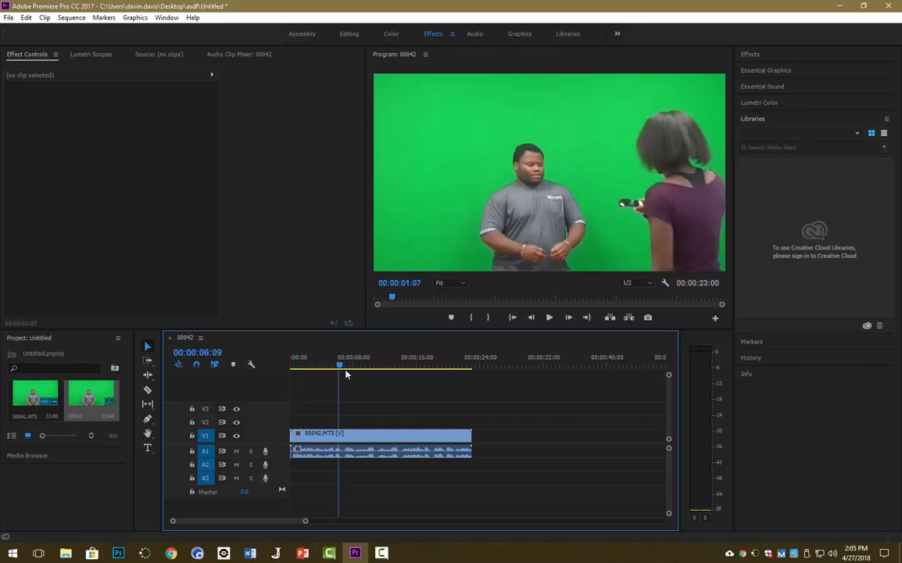
left_click(207, 352)
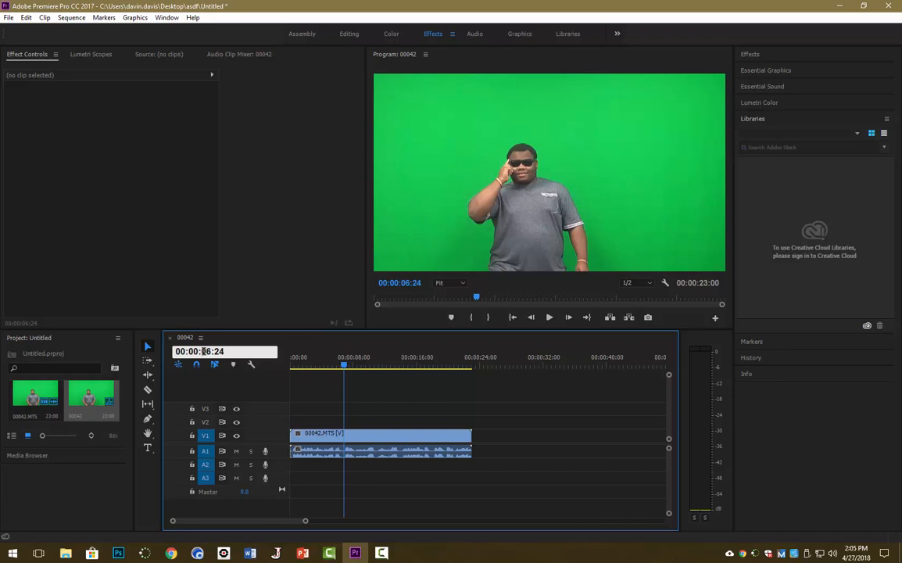
left_click_drag(203, 352, 206, 352)
type("10")
key("Return")
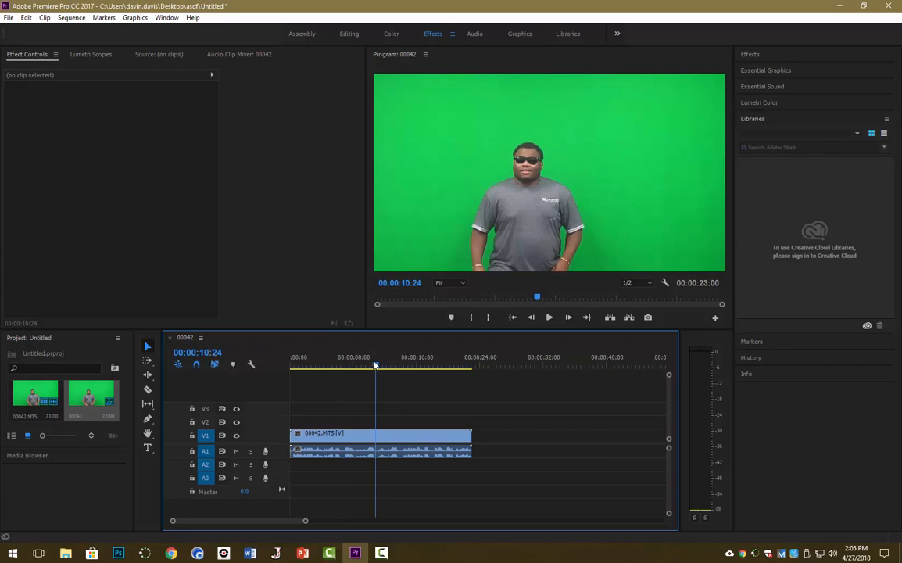
Step: Split the 00042.MTS clip at 00:00:03:26 with the Razor tool
left_click_drag(376, 364, 314, 378)
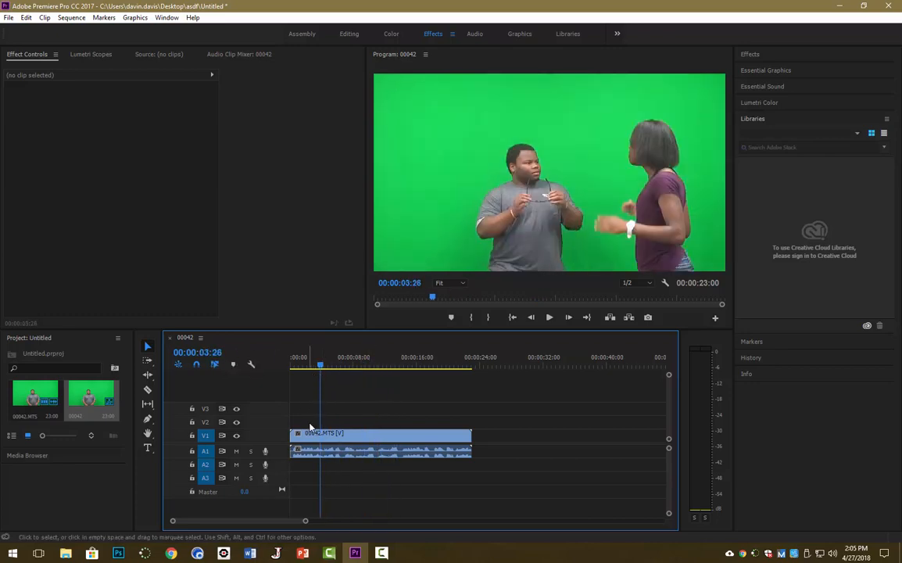
key("c")
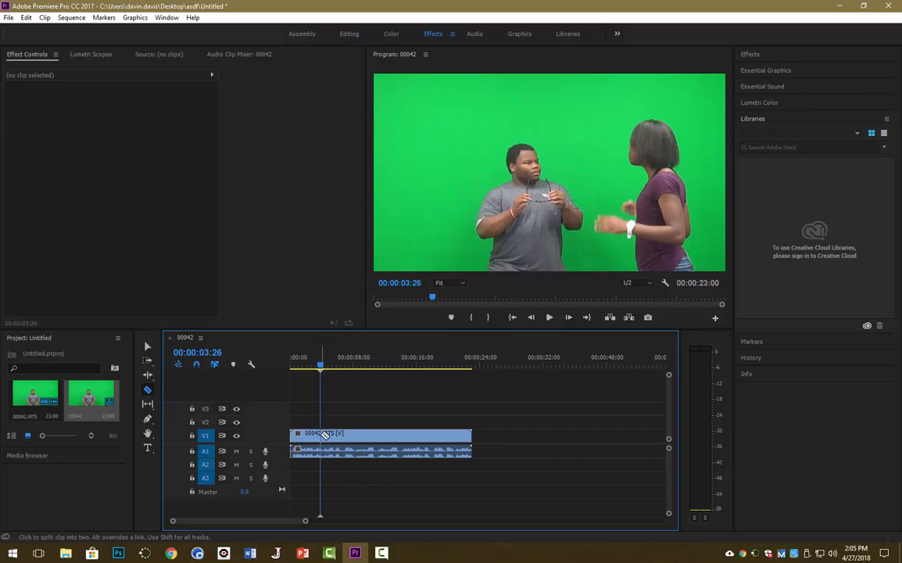
left_click(326, 435)
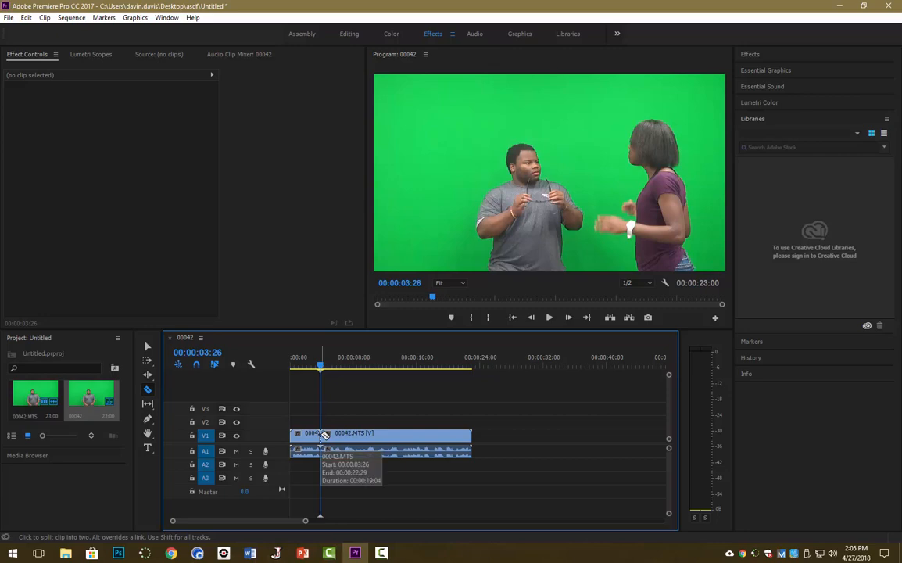
key("v")
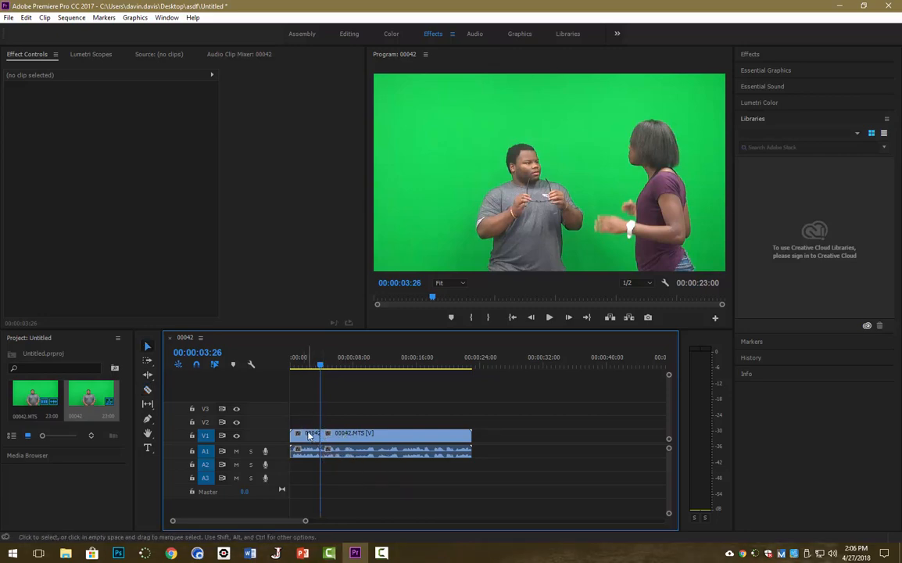
Step: Delete the first piece of the split clip and move the remaining piece to the start of the sequence
left_click(310, 435)
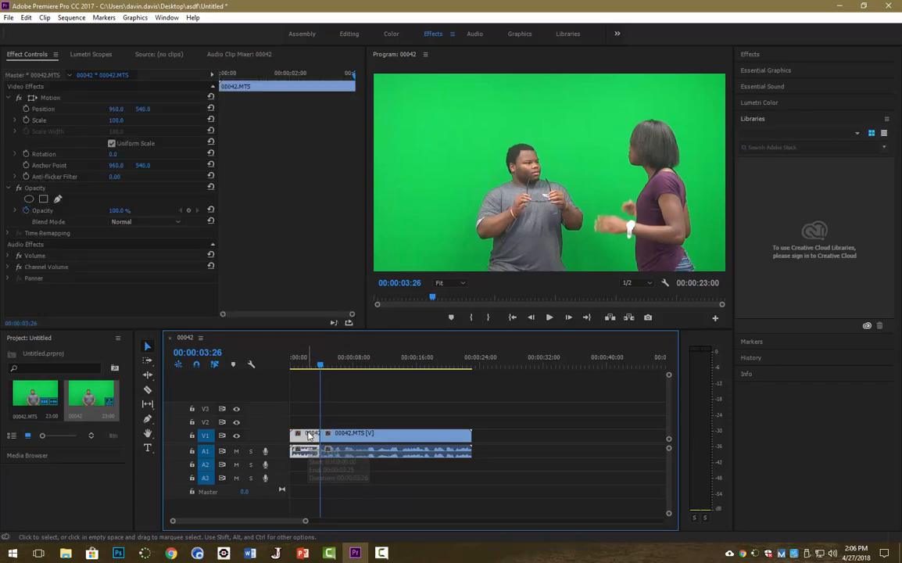
key("Delete")
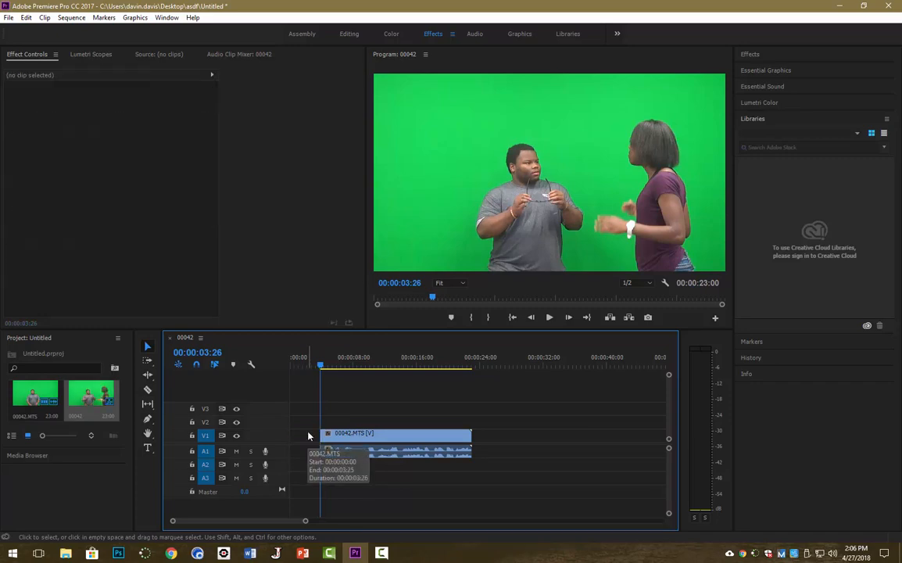
left_click(382, 437)
left_click_drag(384, 438, 360, 436)
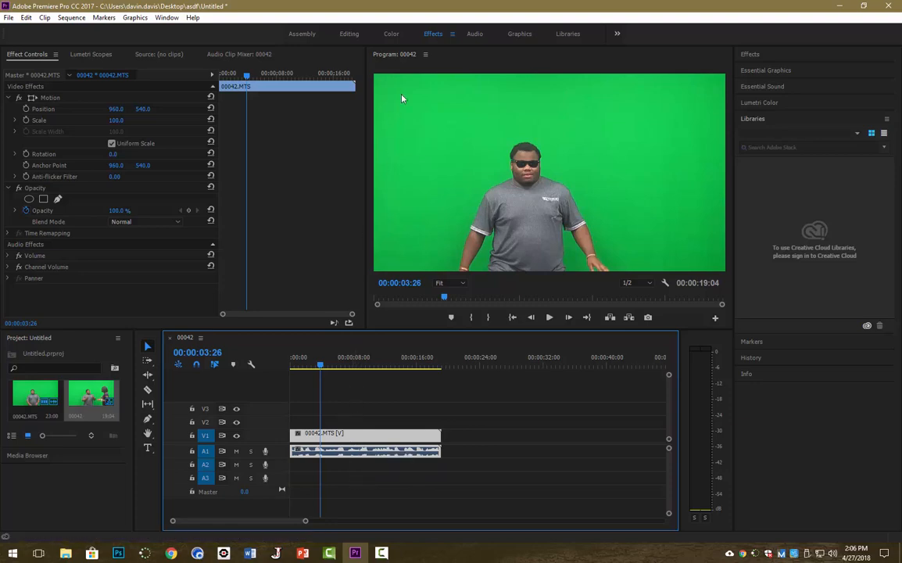
Step: Apply the Ultra Key video effect twice to the 00042.MTS clip on V1
left_click(755, 58)
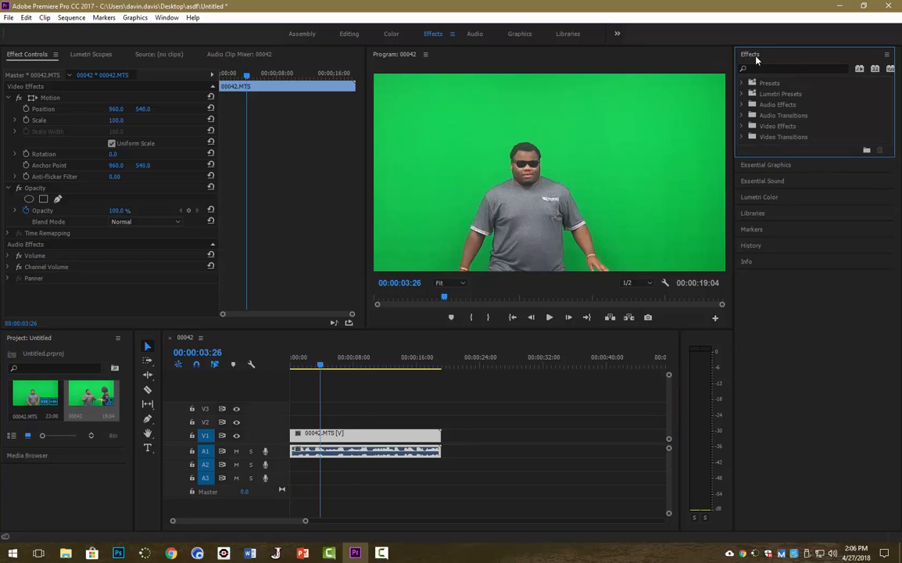
double_click(776, 127)
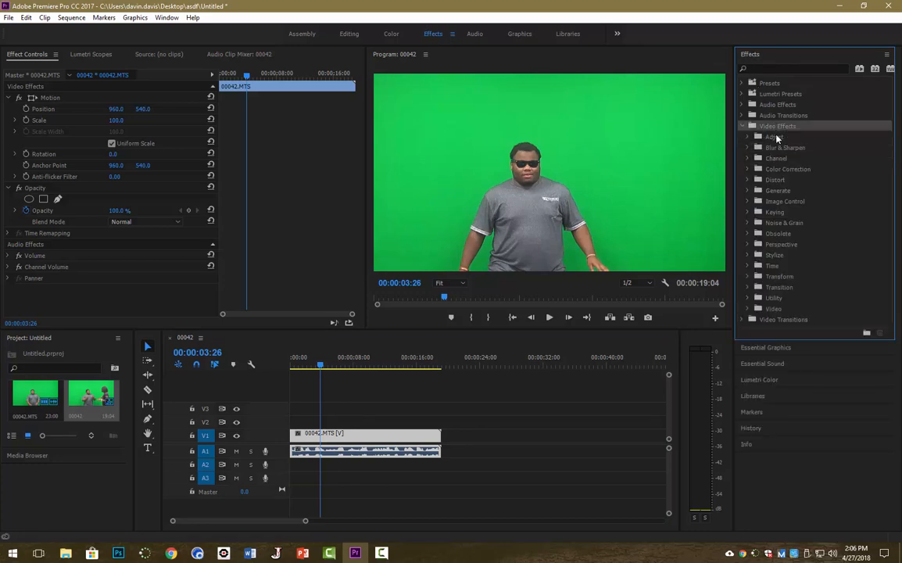
double_click(775, 213)
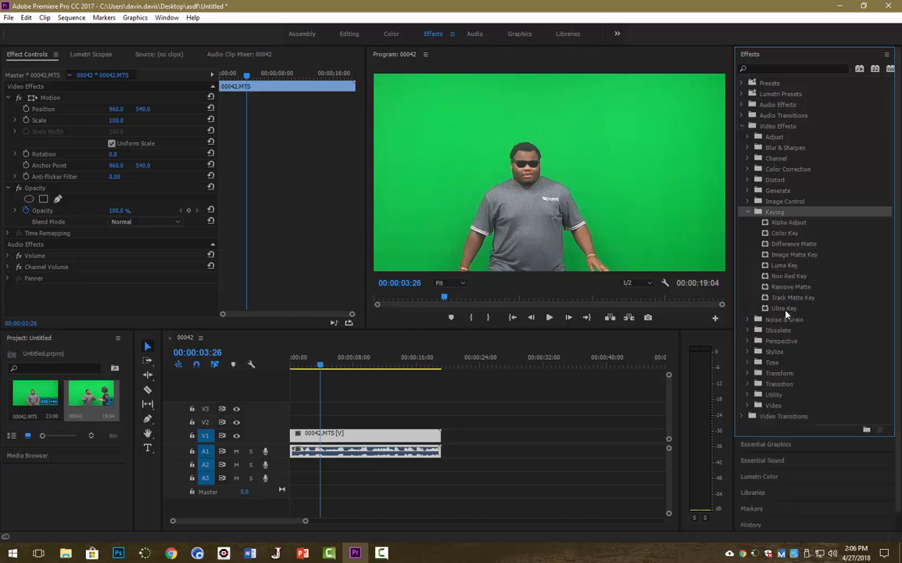
double_click(784, 309)
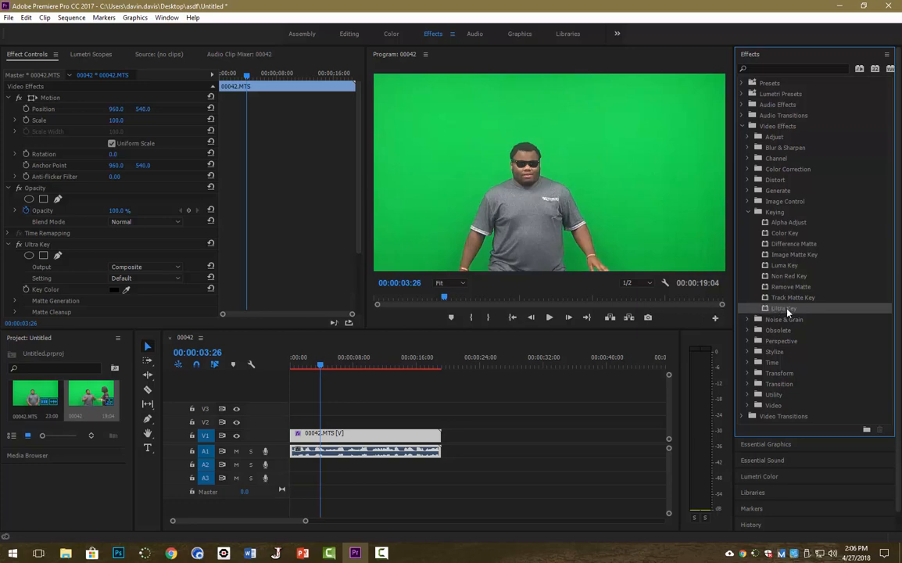
left_click_drag(787, 312, 357, 434)
Step: Sample the green backdrop as the key color of the first Ultra Key effect
scroll(61, 252, "down", 1)
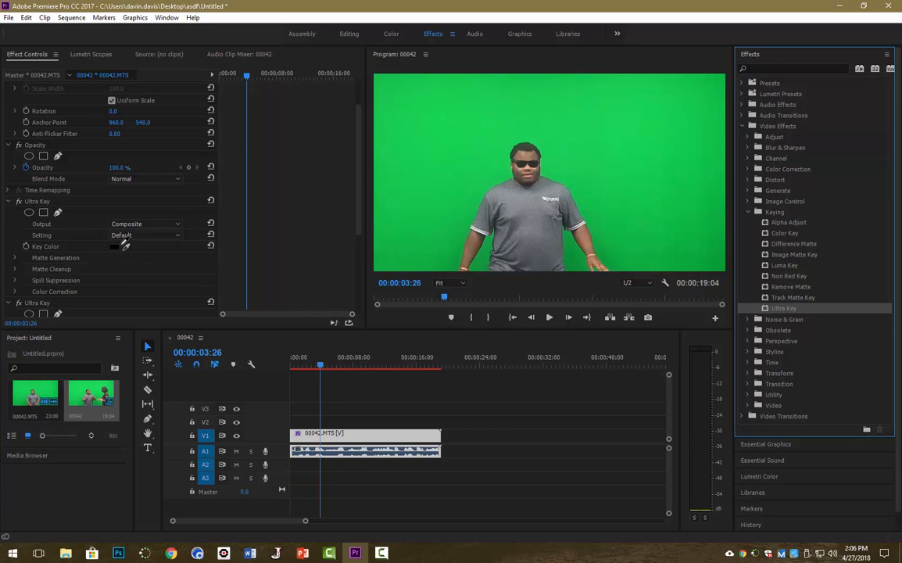
left_click(126, 246)
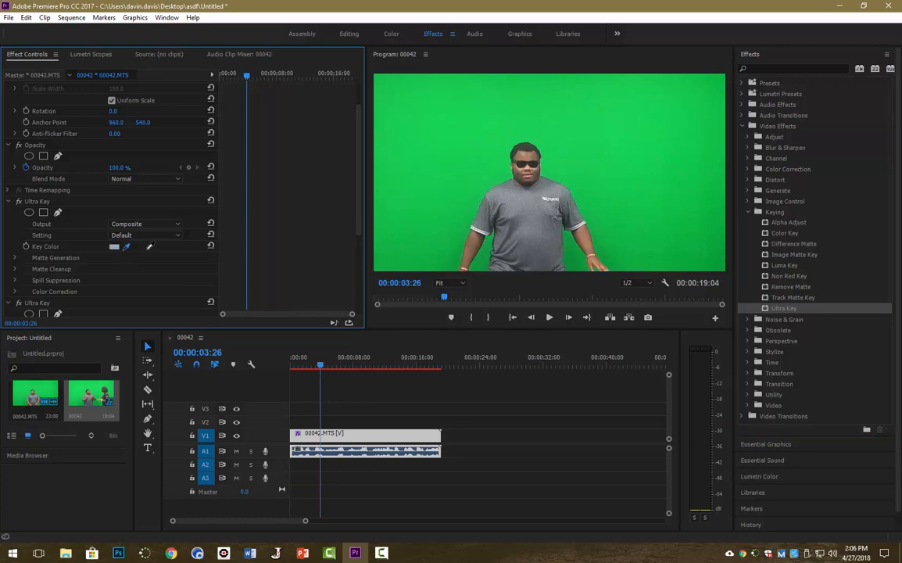
left_click(454, 169)
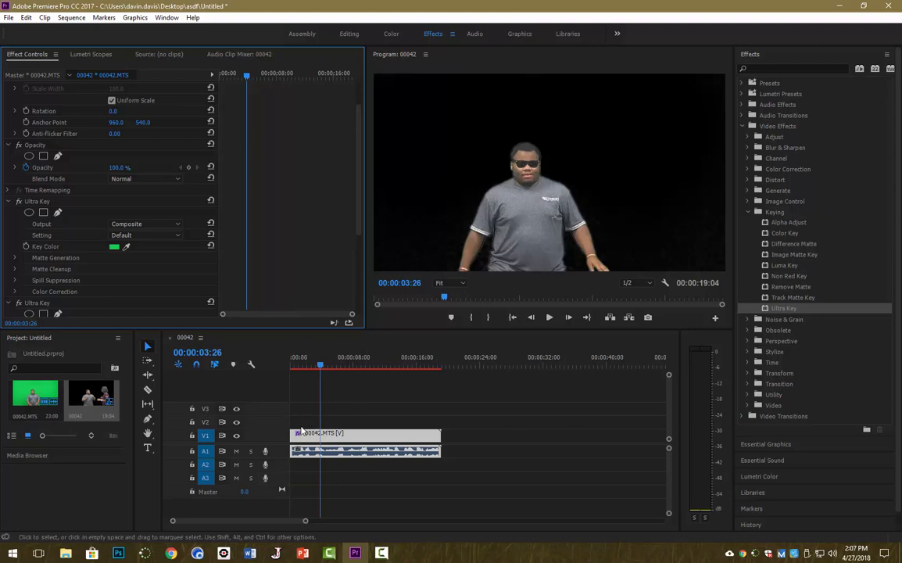
Step: Import the beach image from the Desktop and place it on track V2 at the start of the sequence
left_click(9, 17)
left_click(42, 277)
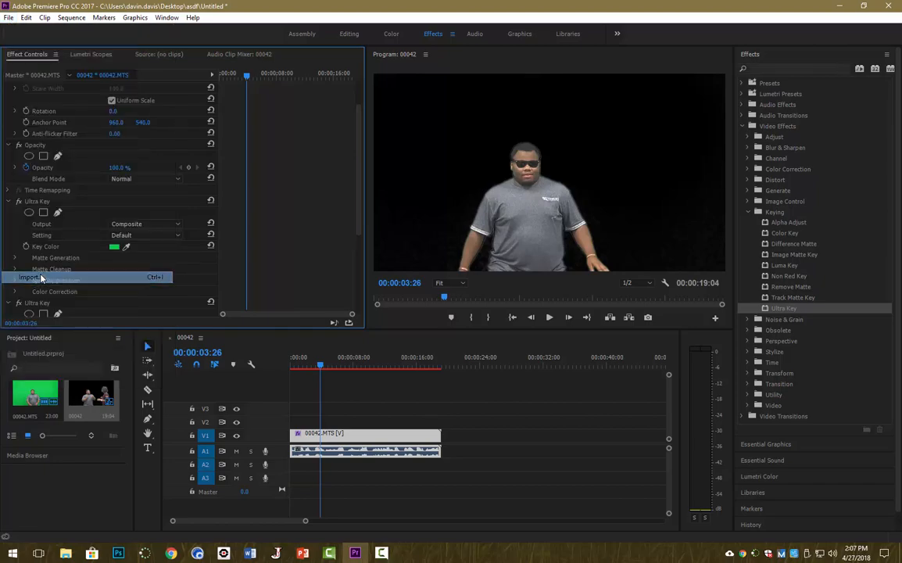
scroll(128, 234, "down", 1)
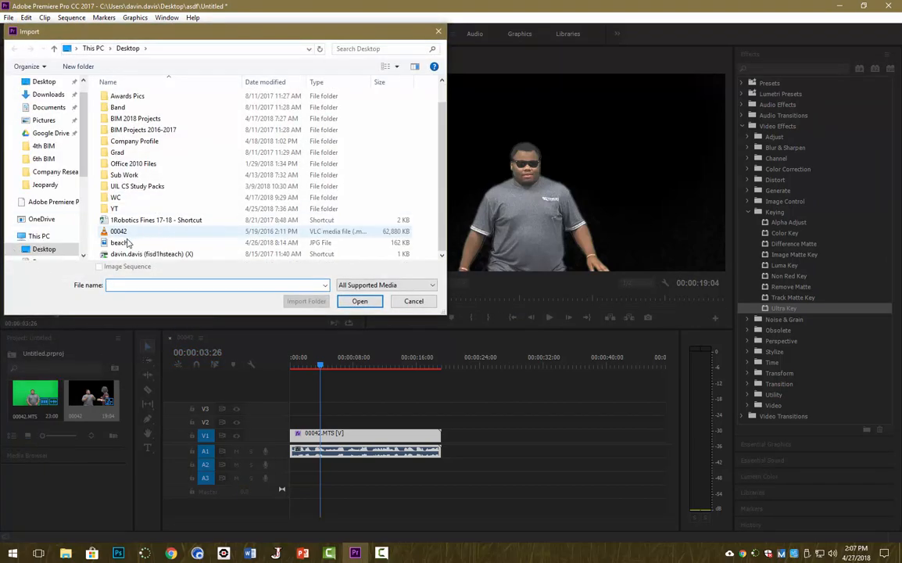
double_click(126, 242)
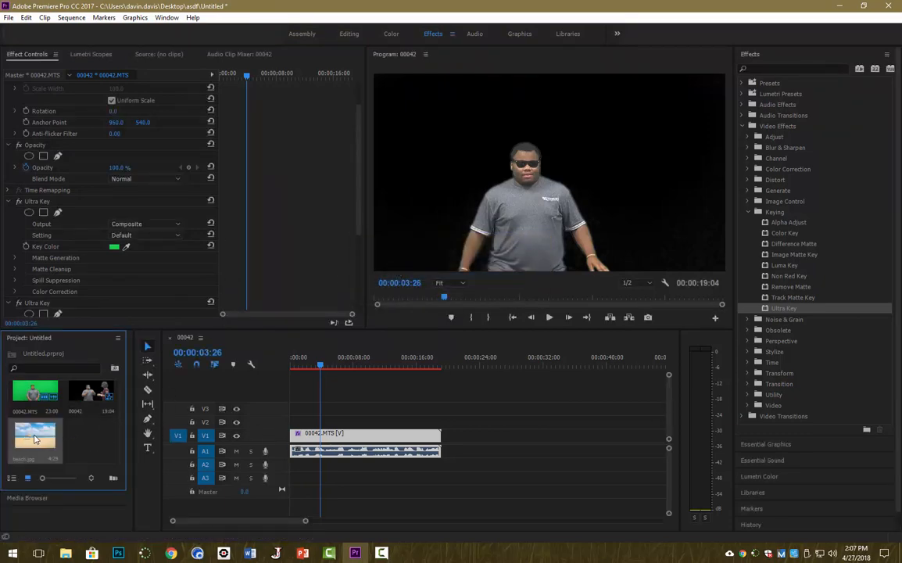
left_click_drag(35, 438, 298, 429)
Step: Scale the beach.jpg image up to about 140% so it fills the whole frame
left_click_drag(321, 365, 354, 365)
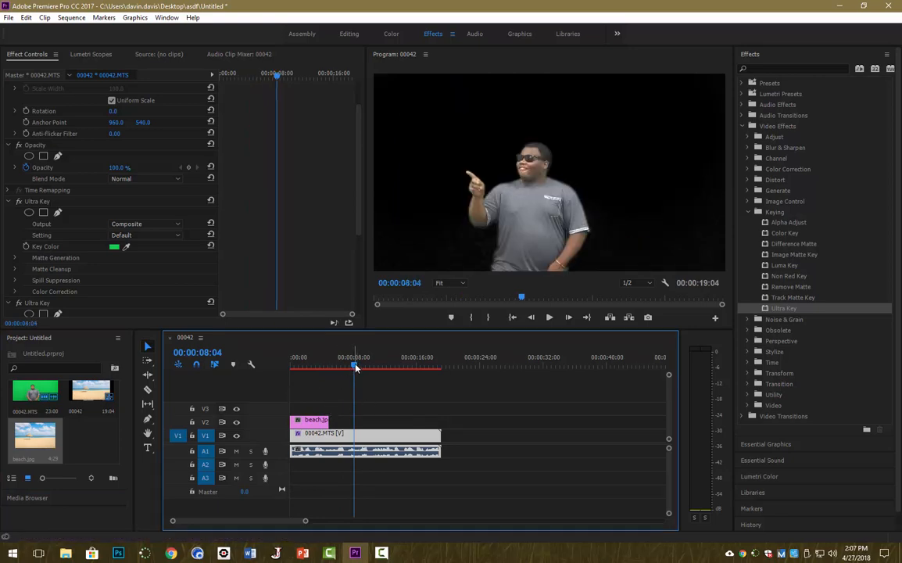
left_click_drag(353, 368, 315, 368)
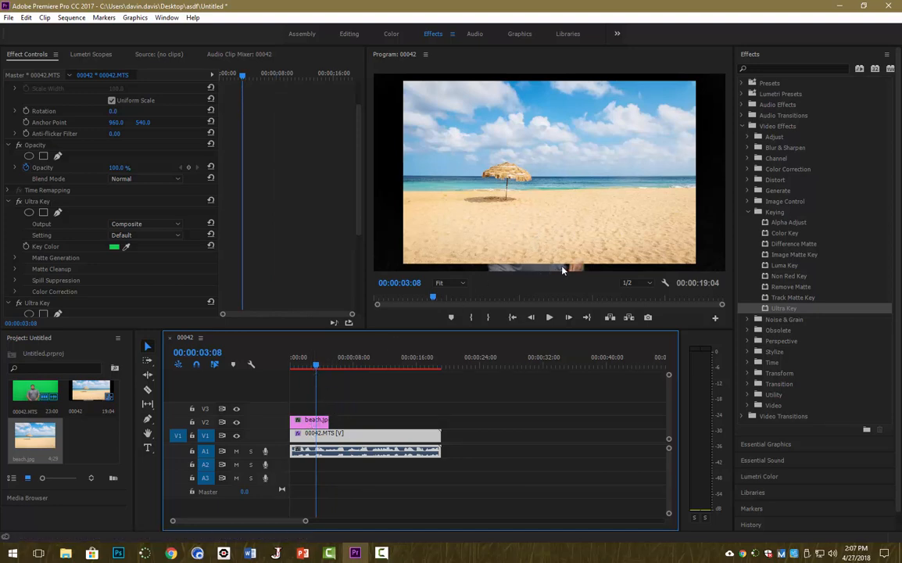
left_click(468, 223)
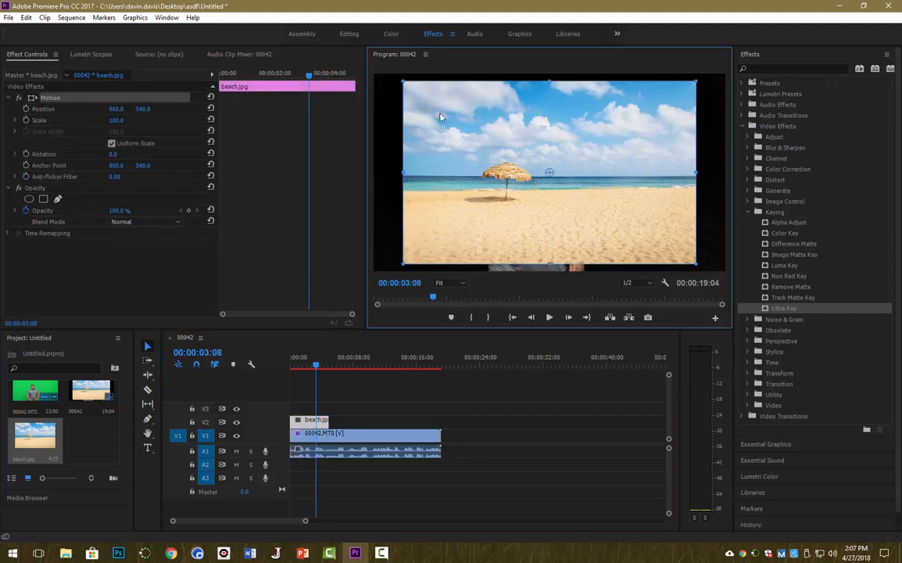
left_click_drag(399, 78, 314, 70)
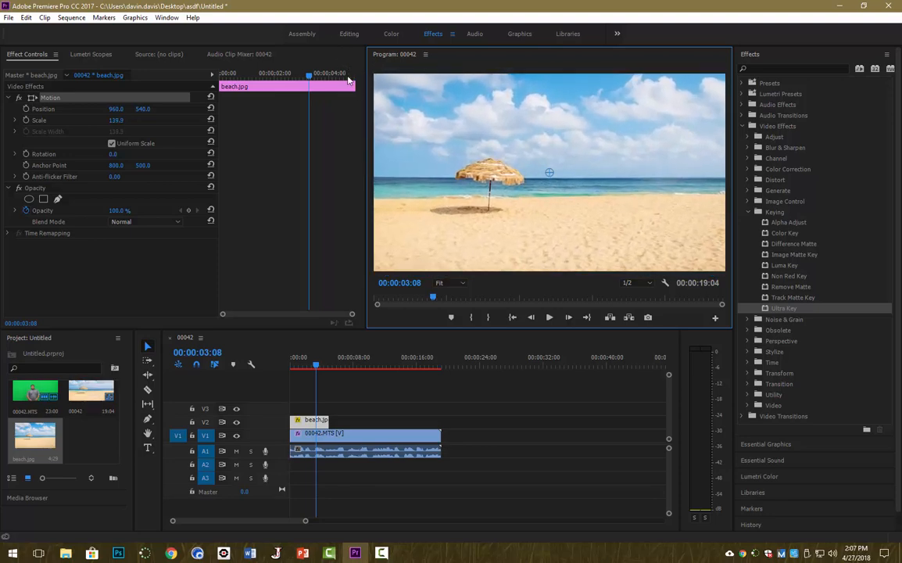
Step: Move the keyed 00042.MTS video from V1 to V3, above the beach image
left_click(346, 422)
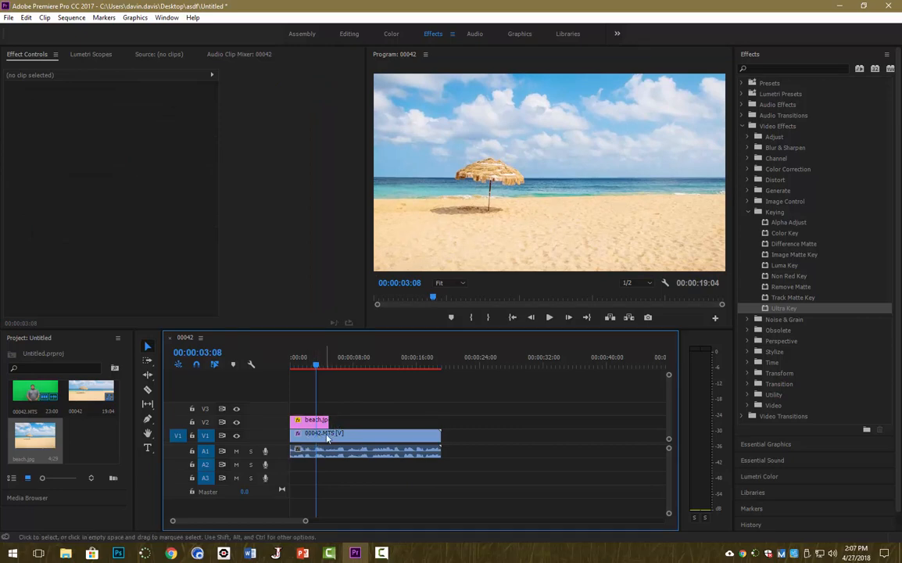
left_click(333, 439)
left_click_drag(332, 438, 341, 414)
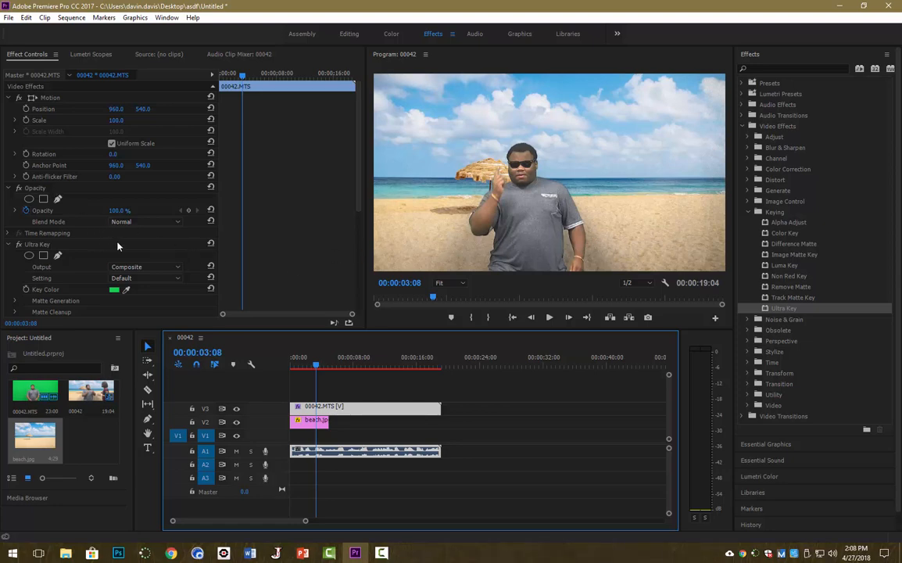
Step: Set the Pedestal to 100 in the first Ultra Key's Matte Generation settings
scroll(117, 247, "down", 3)
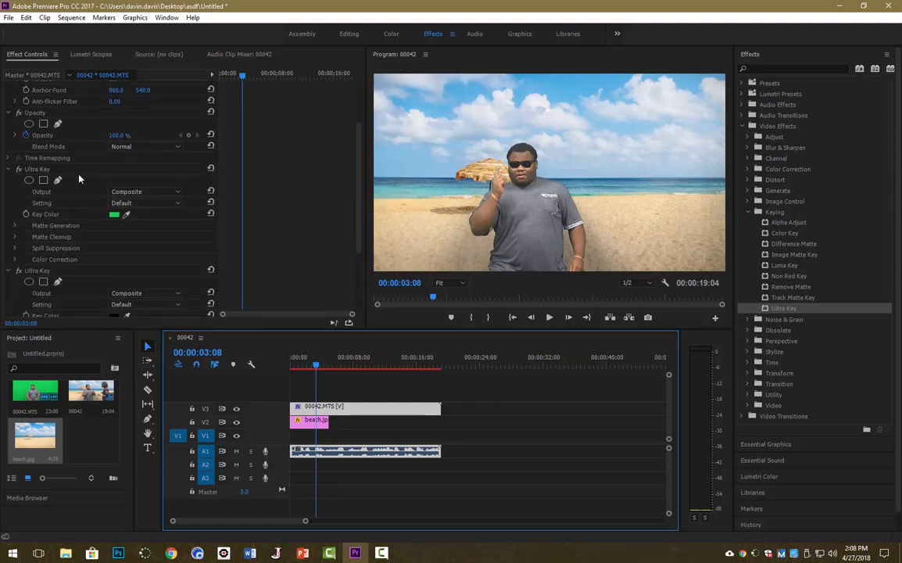
left_click(14, 226)
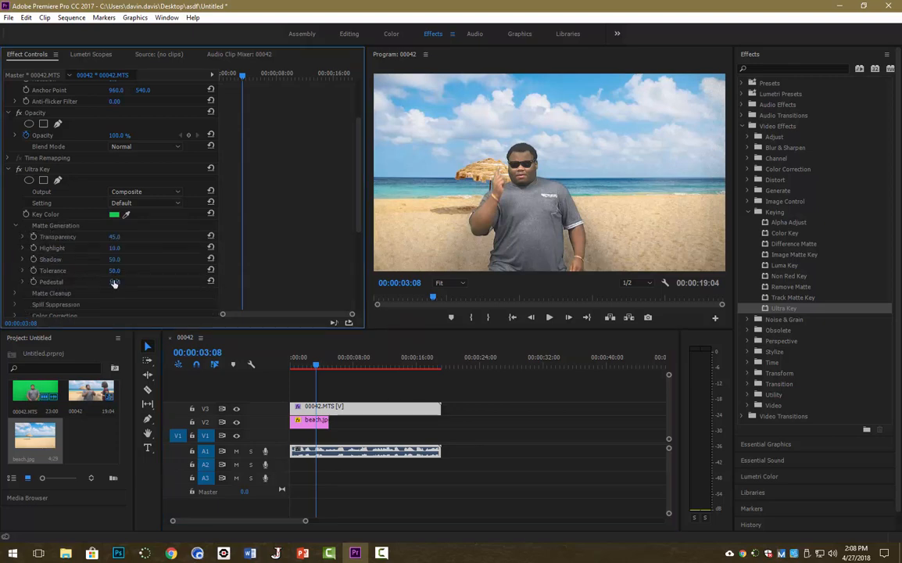
left_click_drag(115, 281, 157, 281)
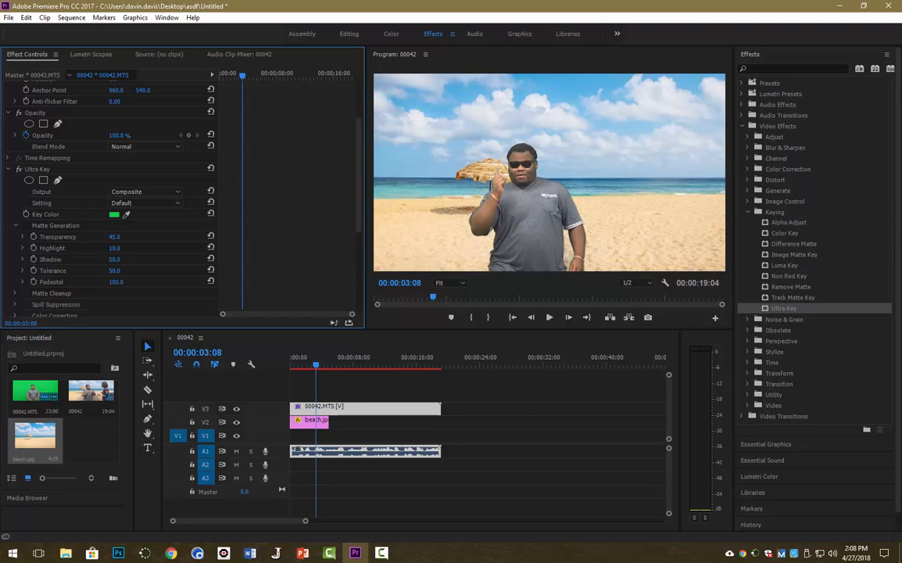
left_click_drag(156, 281, 123, 283)
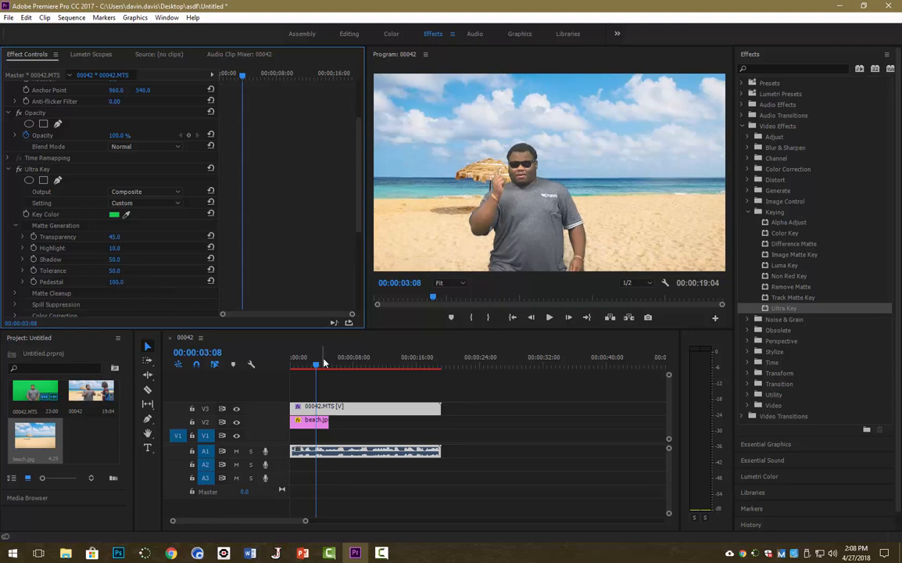
Step: Play the sequence from the beginning to check the keyed video over the beach background
left_click_drag(317, 365, 291, 368)
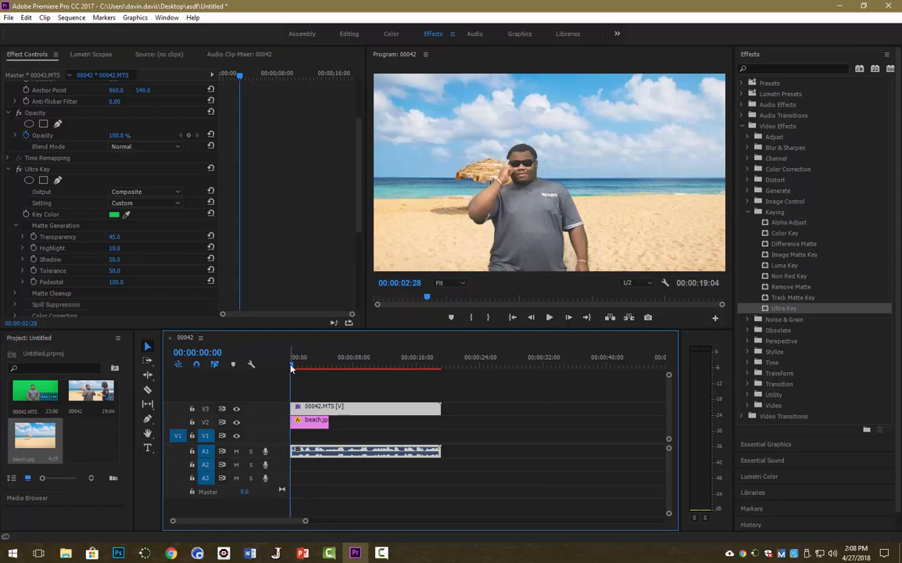
left_click(549, 318)
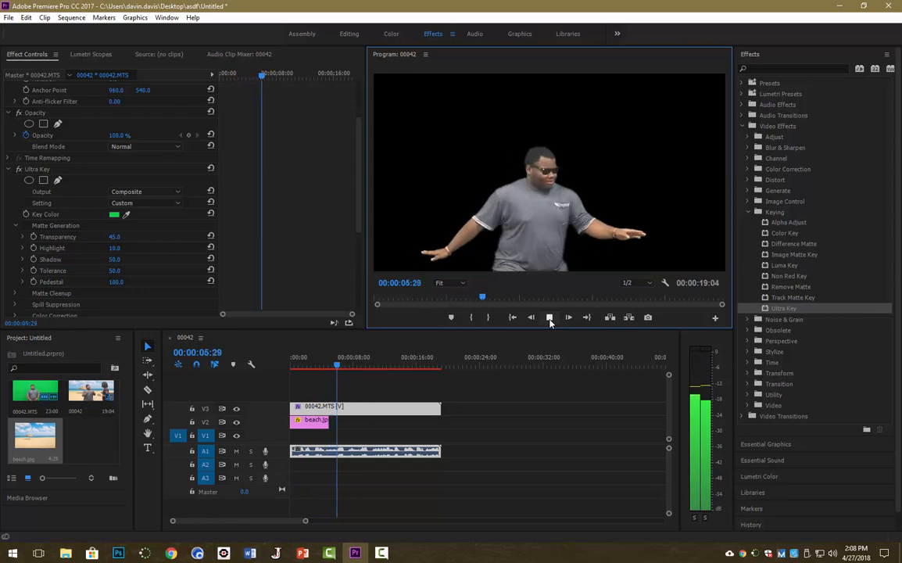
left_click(549, 318)
Step: Extend the beach.jpg clip on V2 to the end of the 00042.MTS clip
left_click(307, 423)
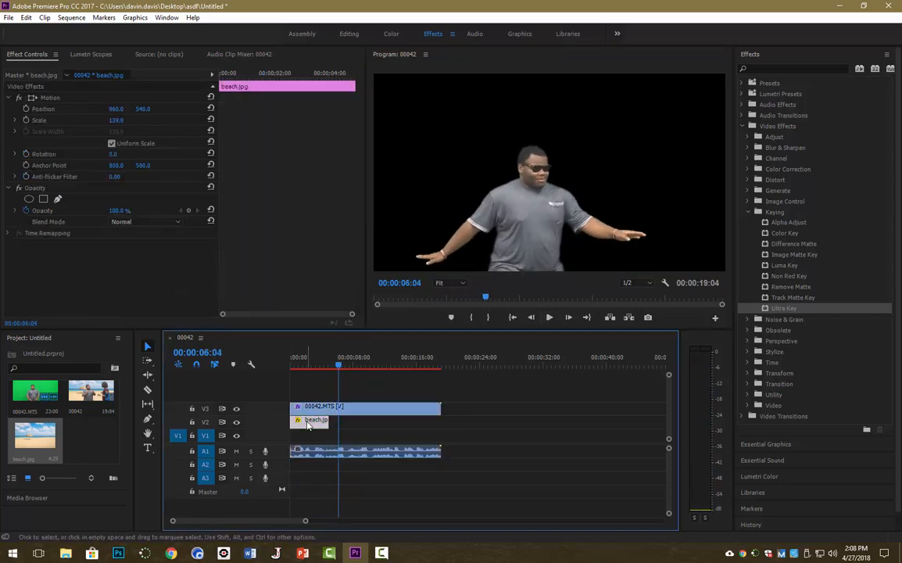
left_click(308, 409)
left_click(308, 422)
left_click_drag(326, 421, 436, 421)
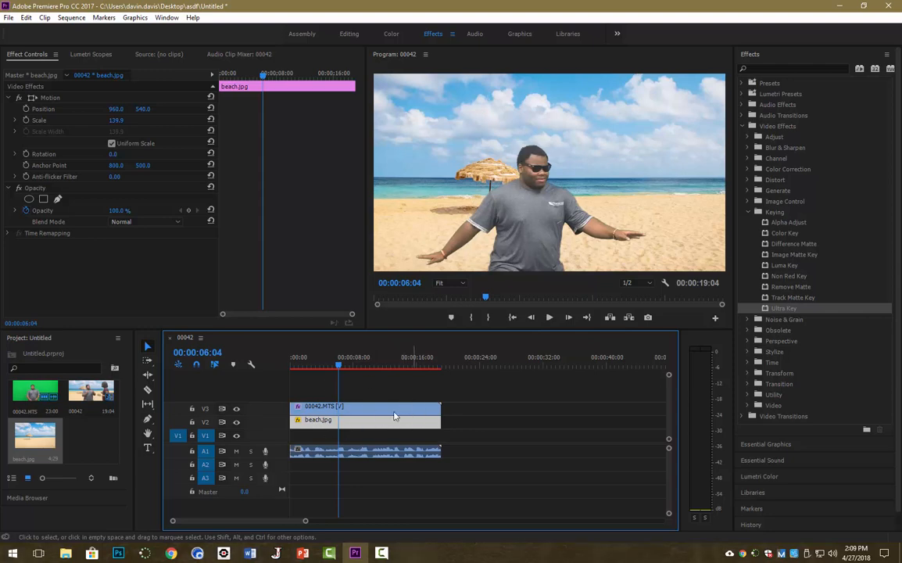
Step: Place a second copy of 00042.MTS on V3 directly after the keyed clip, and delete that copy from the timeline
left_click(33, 393)
left_click_drag(33, 394, 451, 414)
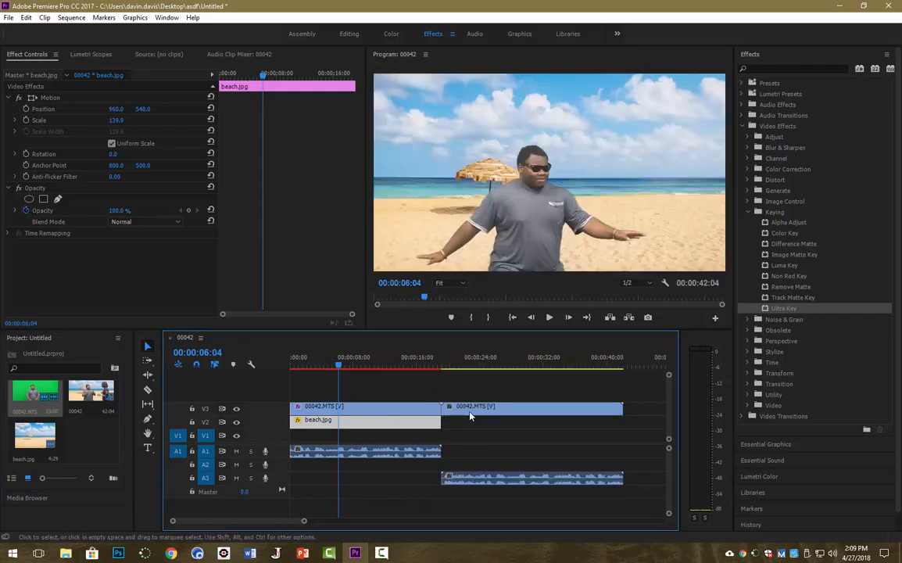
left_click(500, 407)
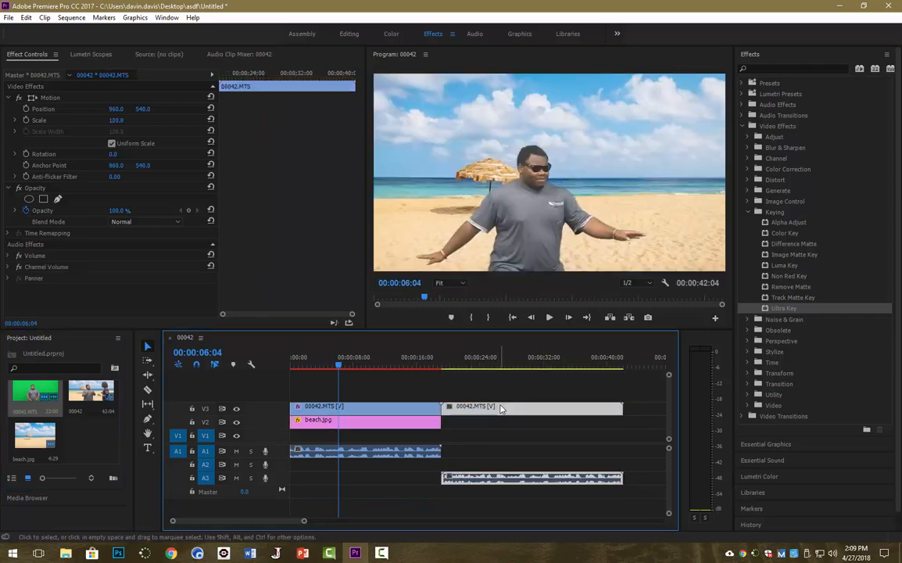
key("Delete")
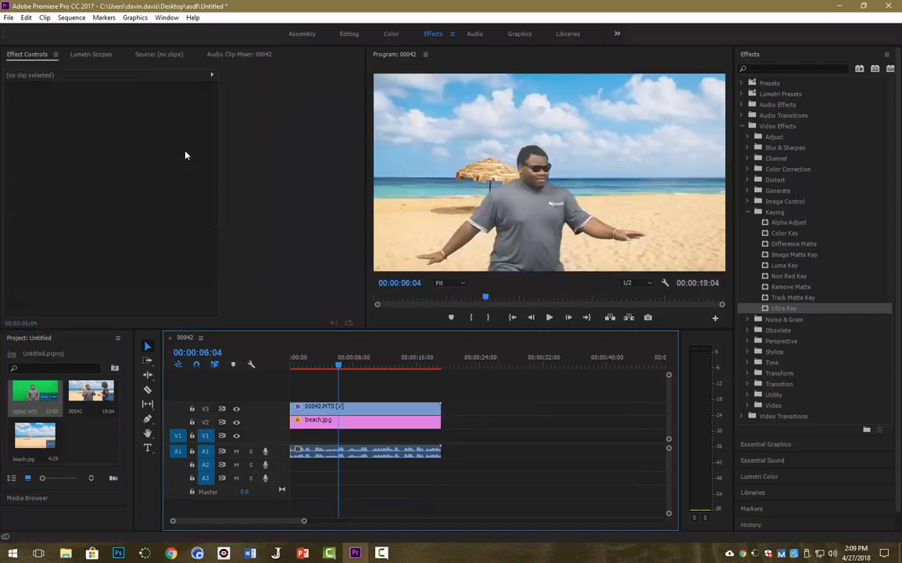
Step: Open the media export settings for the 00042 sequence and choose H.264 as the format
left_click(8, 18)
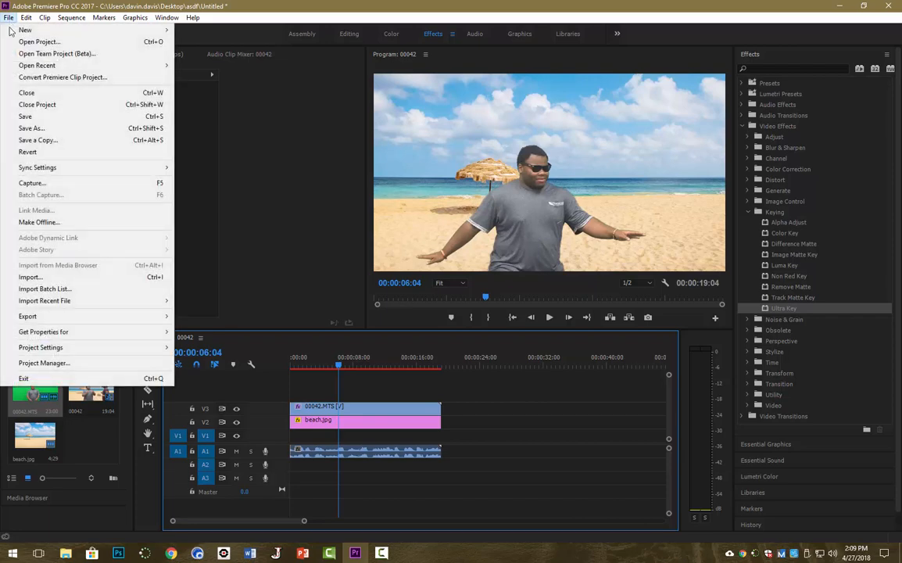
mouse_move(160, 316)
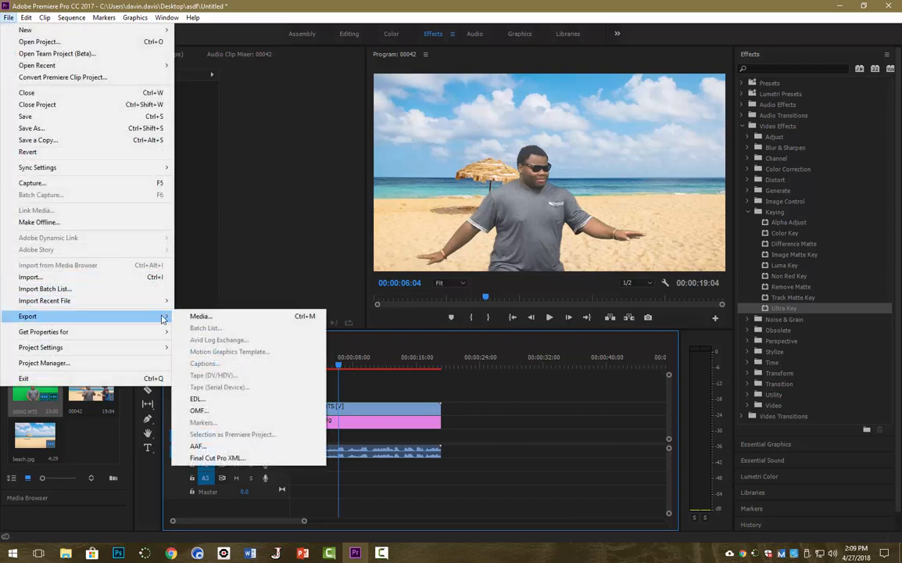
left_click(198, 317)
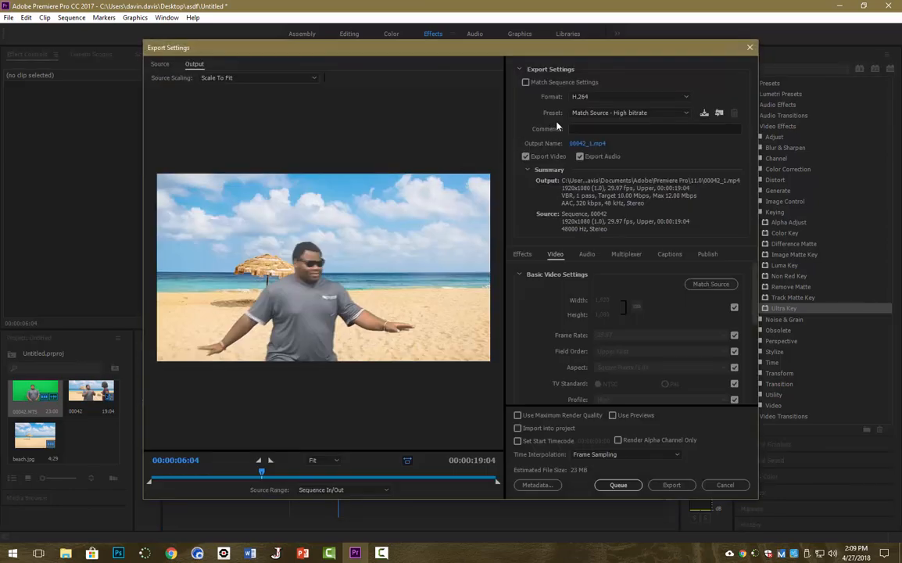
left_click(638, 97)
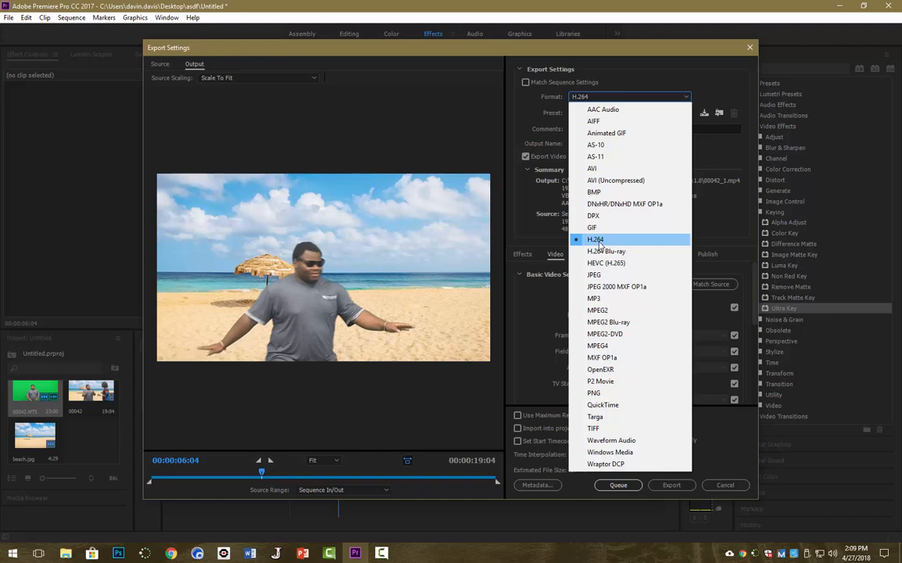
left_click(602, 244)
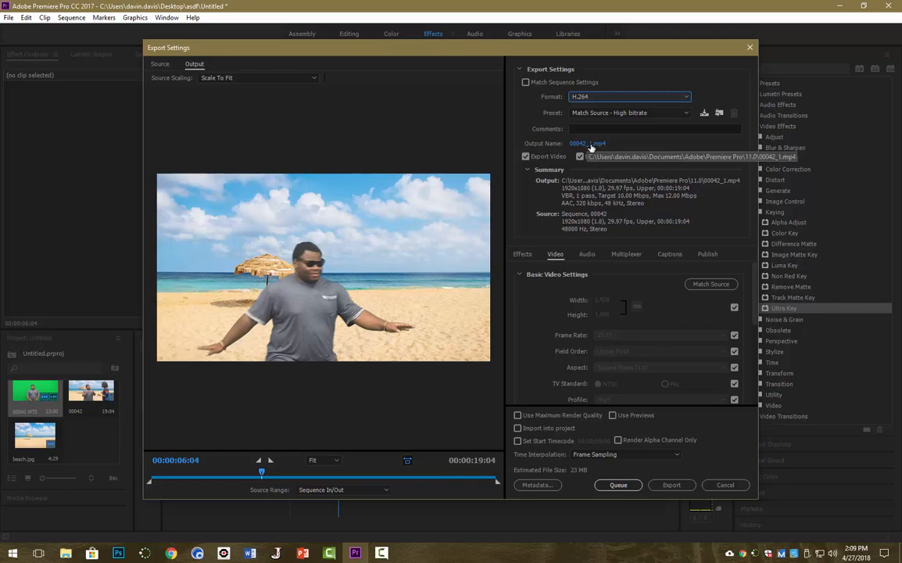
Step: Save the output file as 00042_1.mp4 in the Premiere Pro 11.0 documents folder and export the sequence
left_click(590, 145)
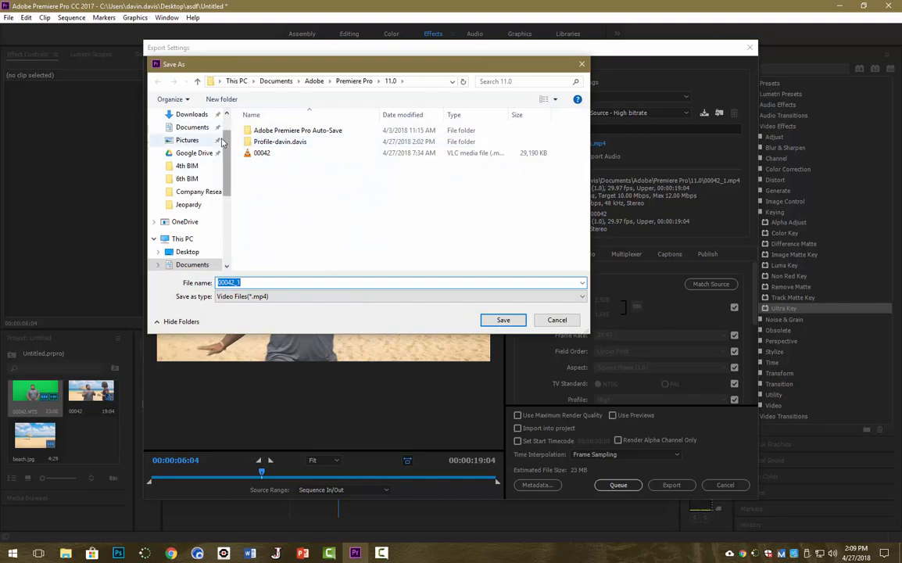
left_click(503, 319)
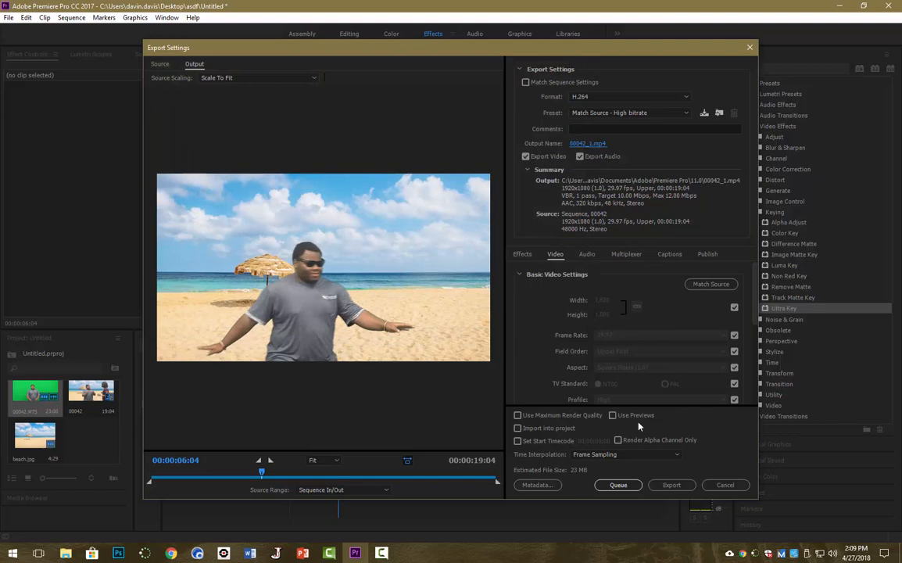
left_click(670, 485)
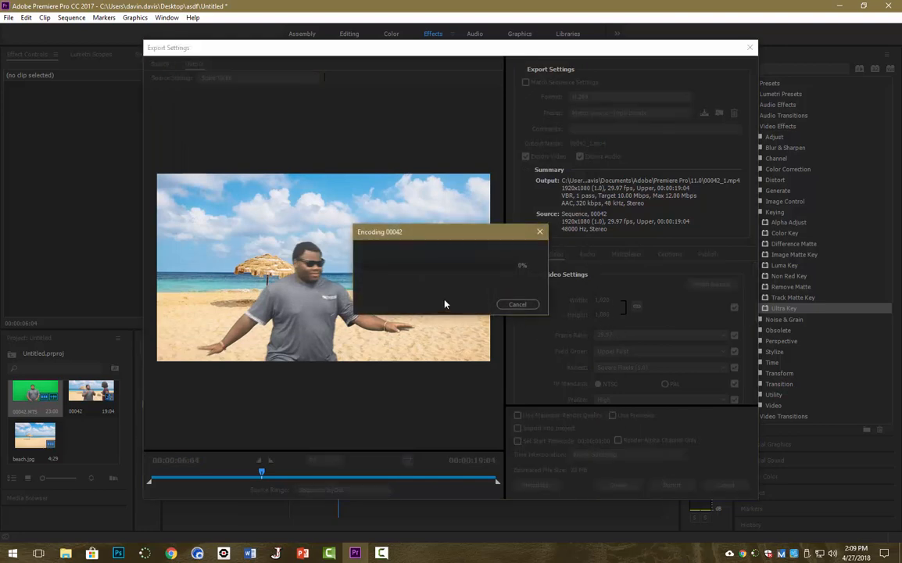